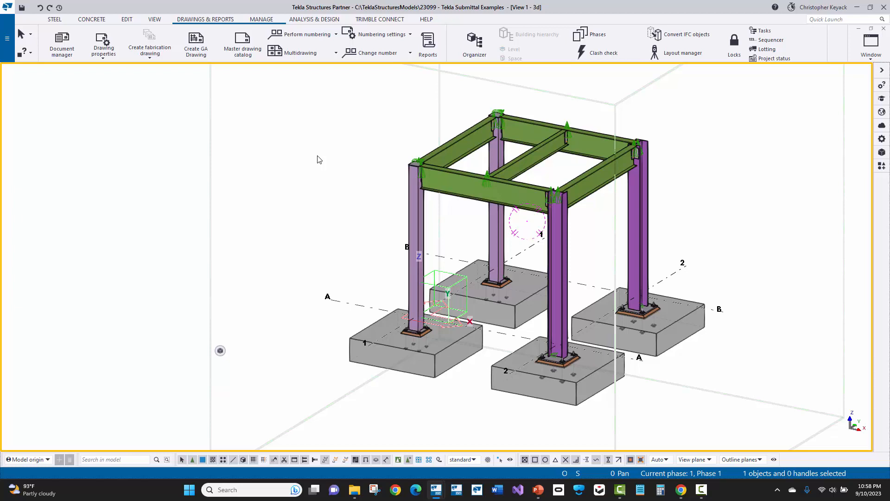
Open the Tekla PowerFab export settings and set the export to embed the model file
left_click(7, 51)
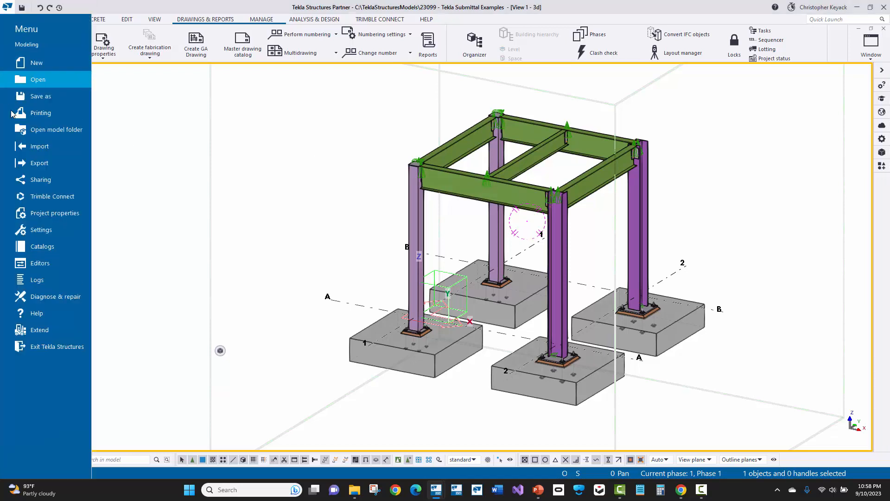
left_click(44, 165)
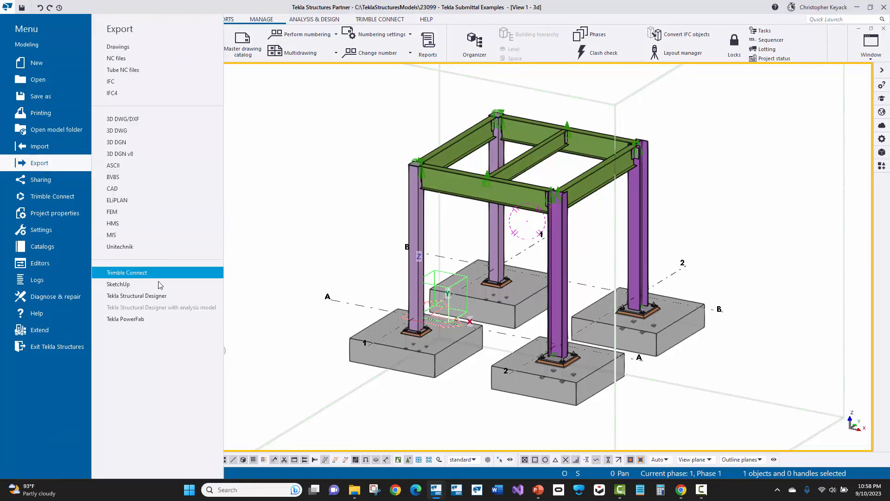
left_click(151, 318)
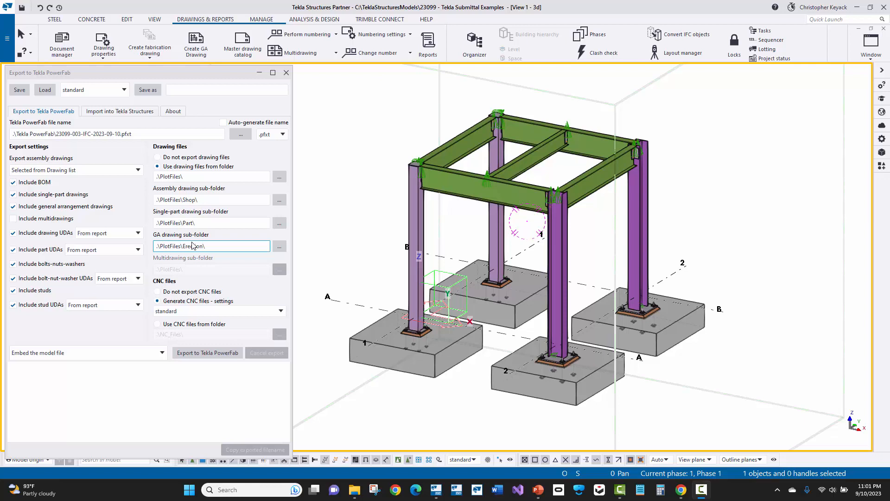
left_click(135, 353)
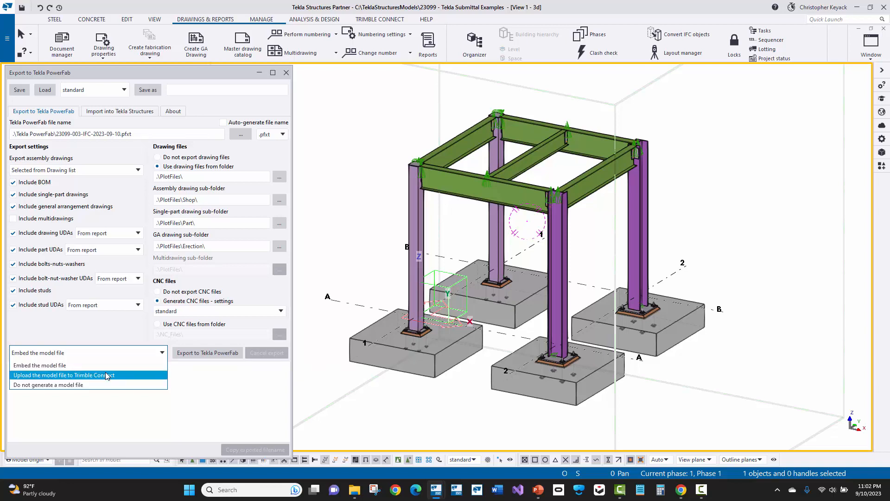
left_click(102, 366)
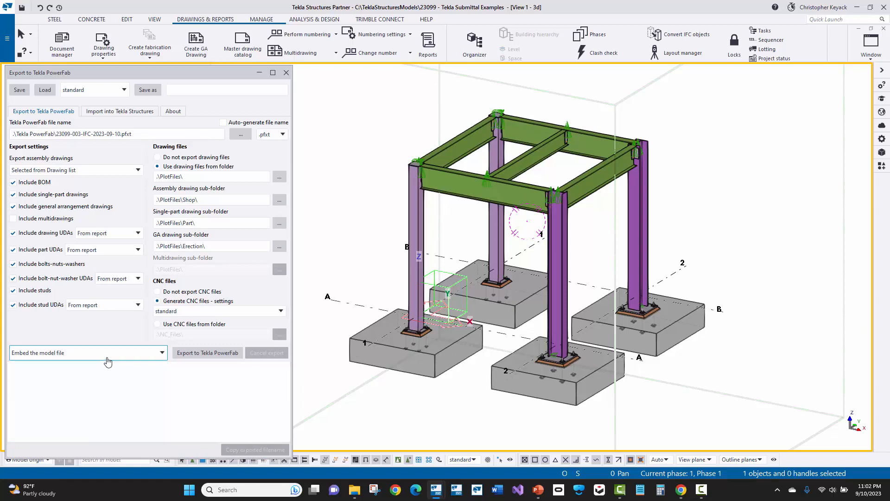
Select all drawings in the document list and try to export them to Tekla PowerFab, overwriting the existing file
left_click(62, 41)
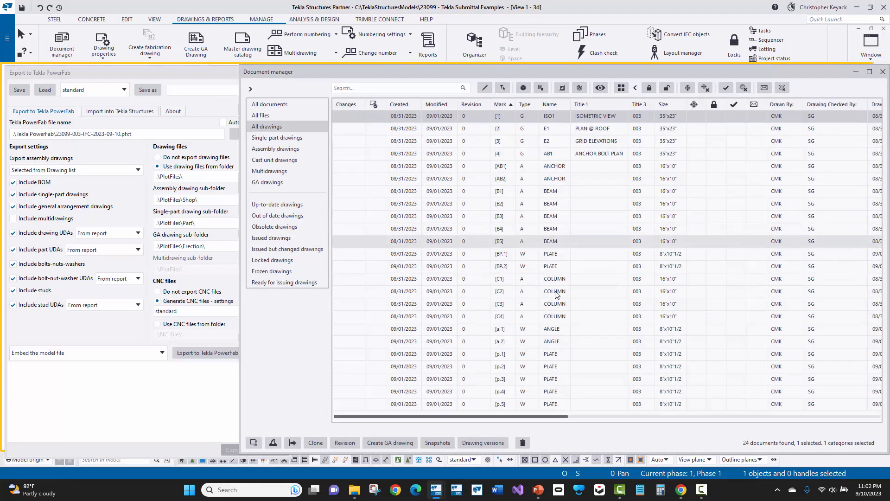
left_click(498, 404, "shift")
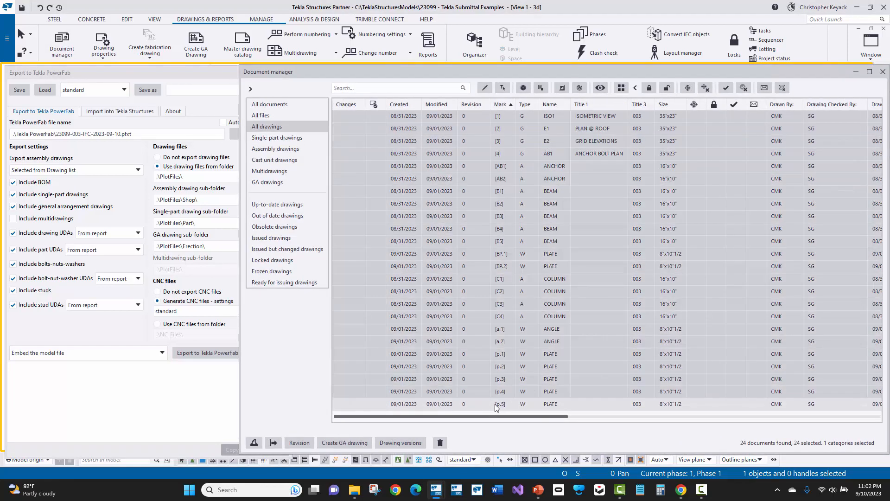
left_click(98, 171)
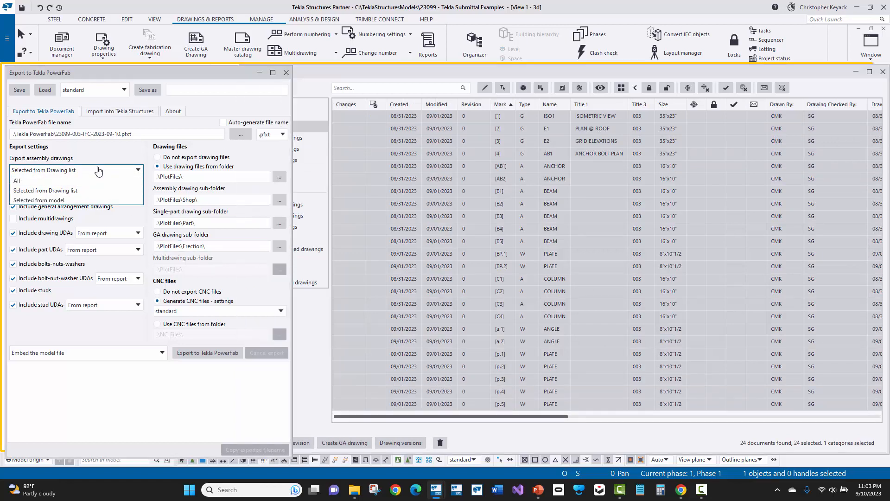
left_click(98, 171)
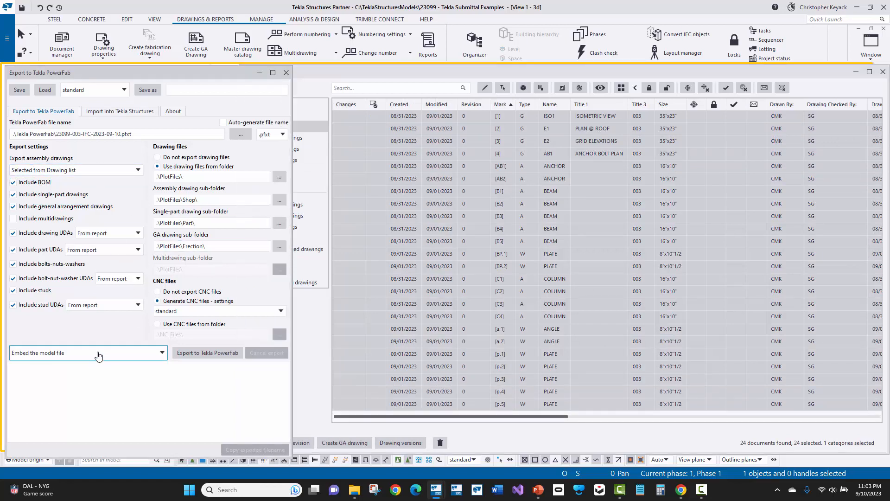
left_click(212, 356)
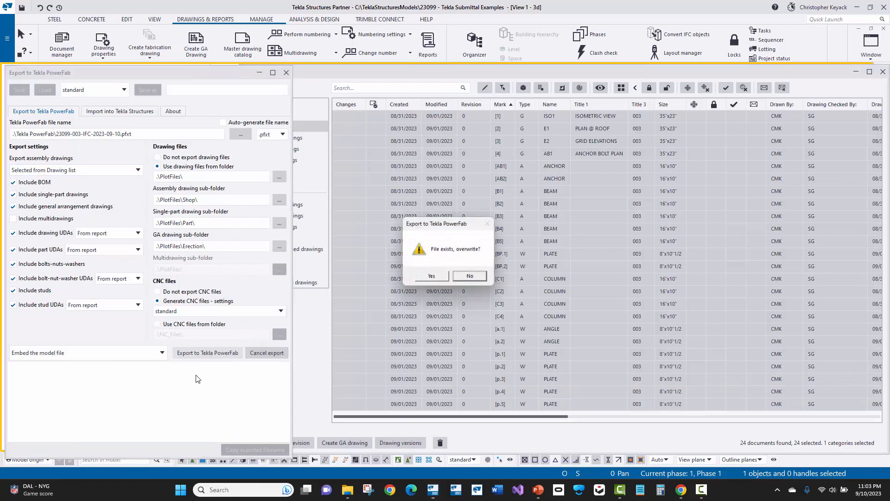
left_click(414, 277)
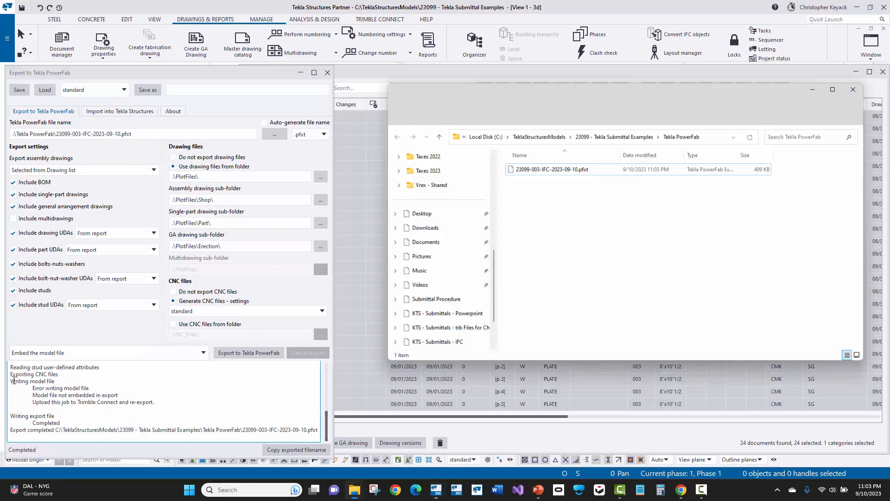
Review the export log's model file entries, the exported file in its folder, and the model file export options
left_click_drag(11, 382, 56, 383)
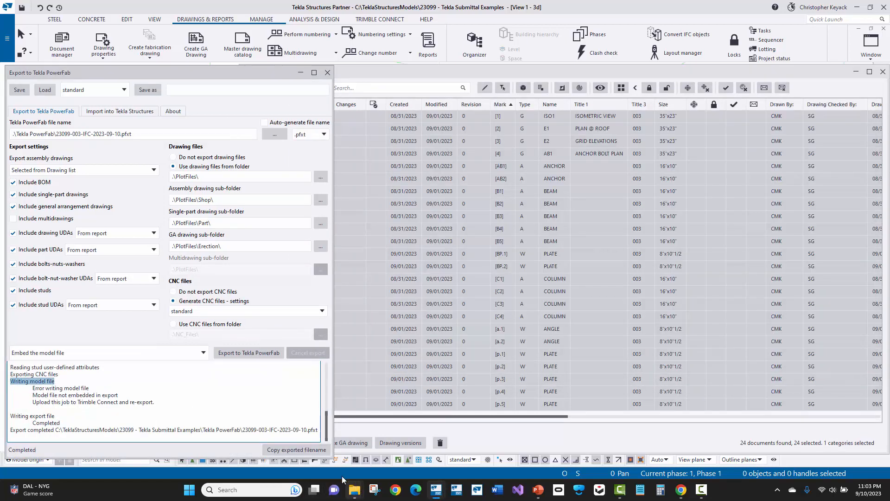
left_click_drag(90, 390, 34, 390)
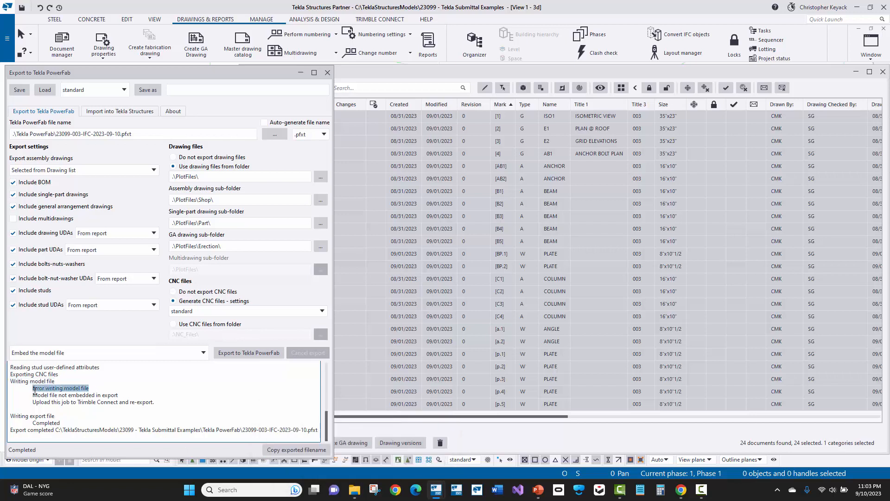
mouse_move(353, 491)
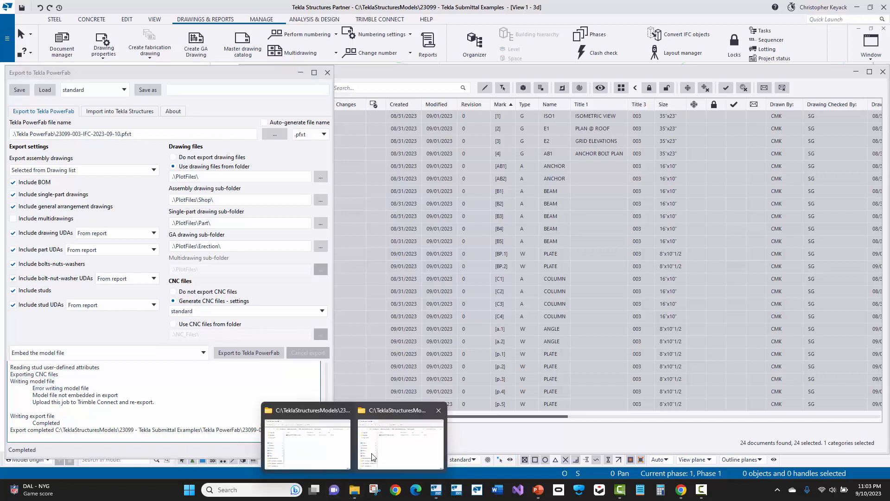
left_click(381, 461)
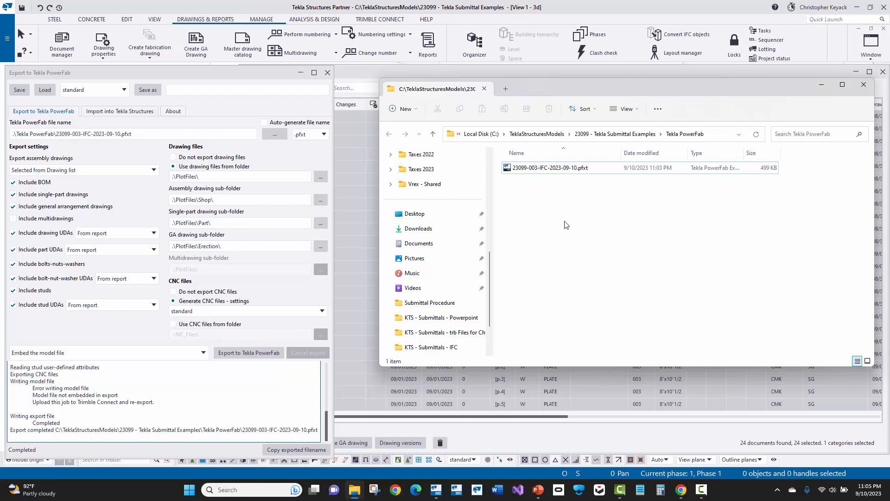
left_click(90, 353)
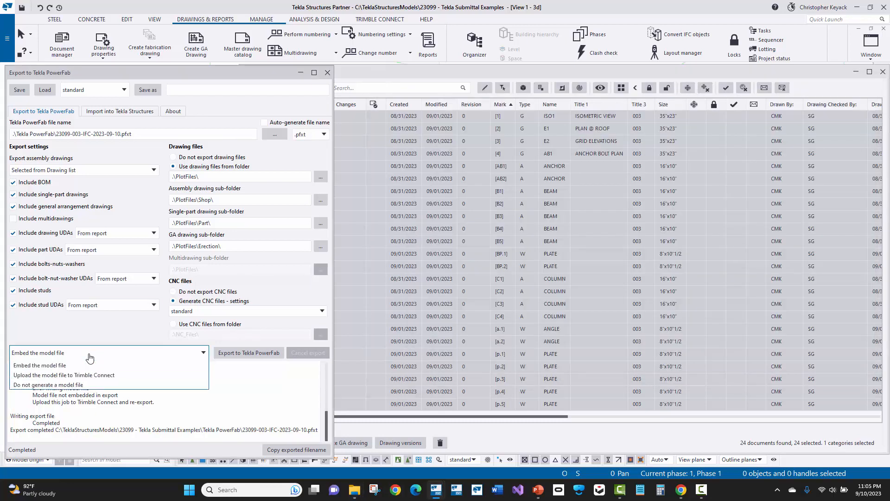
left_click(91, 354)
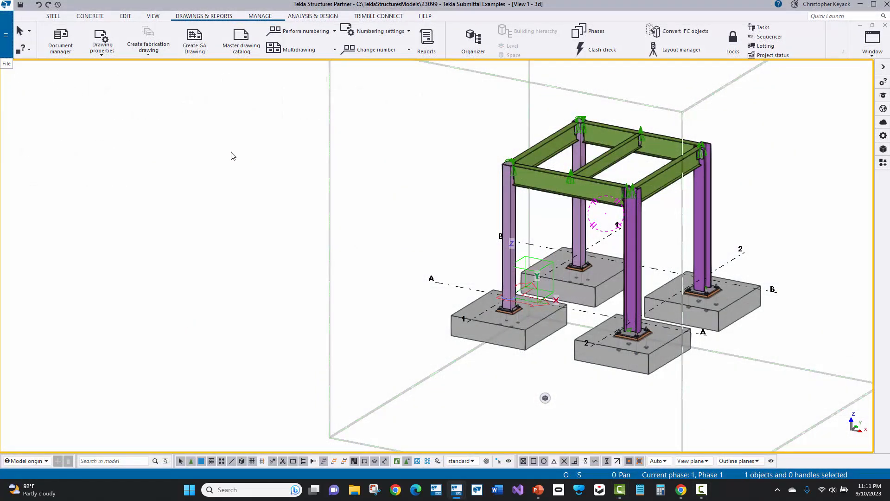
Check the installed Tekla Structures version, service pack and build information
left_click(7, 40)
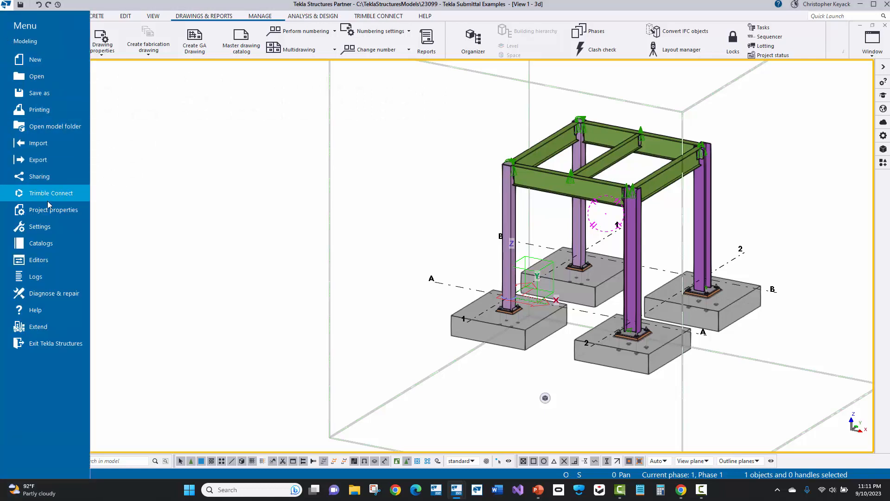
left_click(45, 311)
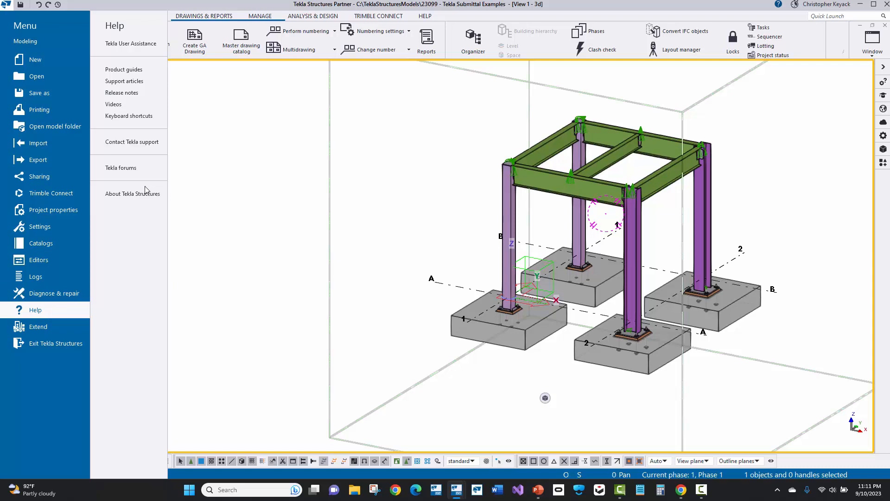
left_click(144, 200)
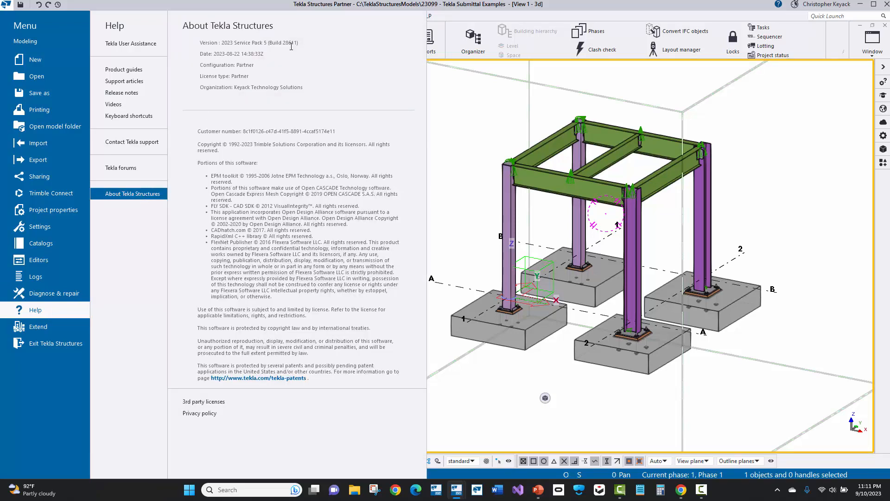
left_click(467, 102)
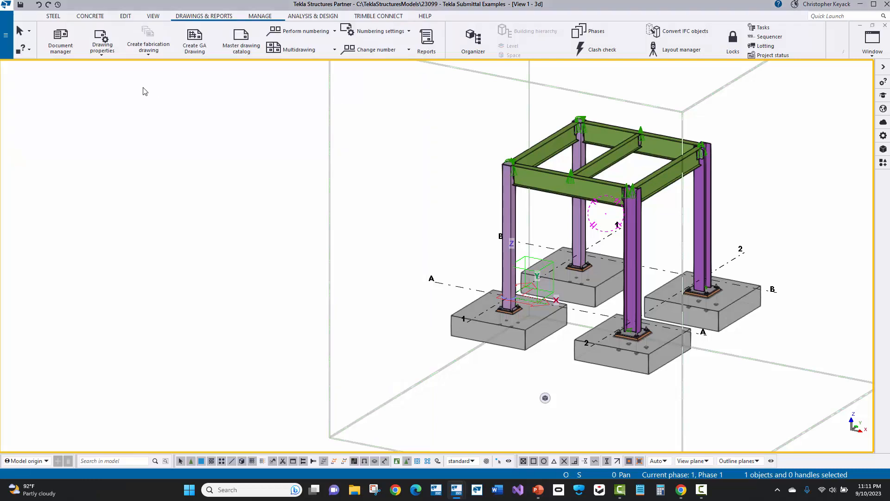
Export all listed drawings to Tekla PowerFab as 23099-003-IFC-2023-09-10.pfxt with CNC files and the model file embedded
left_click(6, 37)
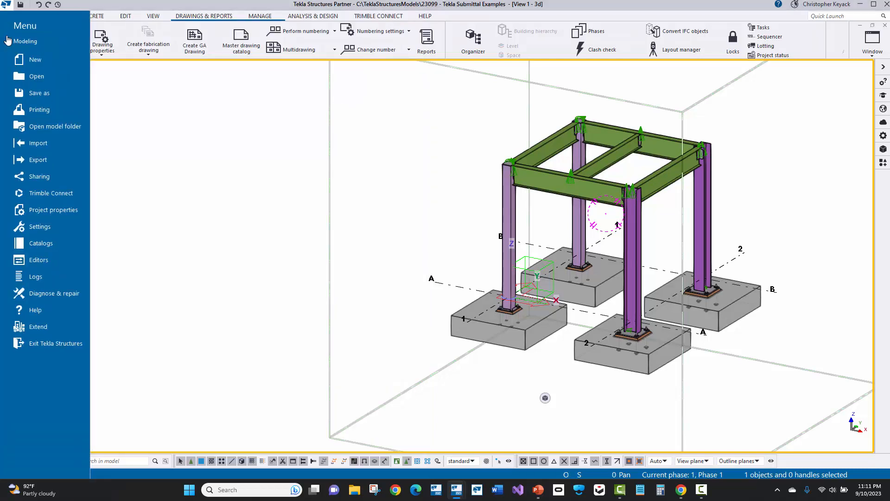
left_click(37, 161)
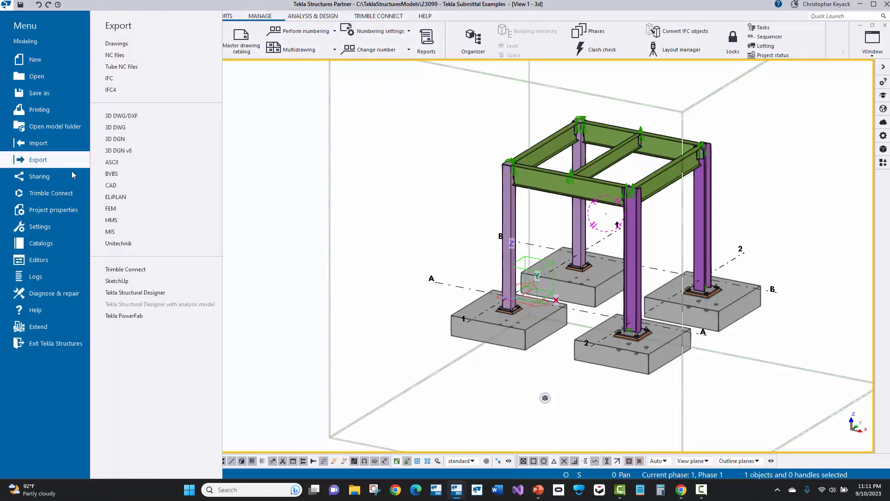
left_click(153, 318)
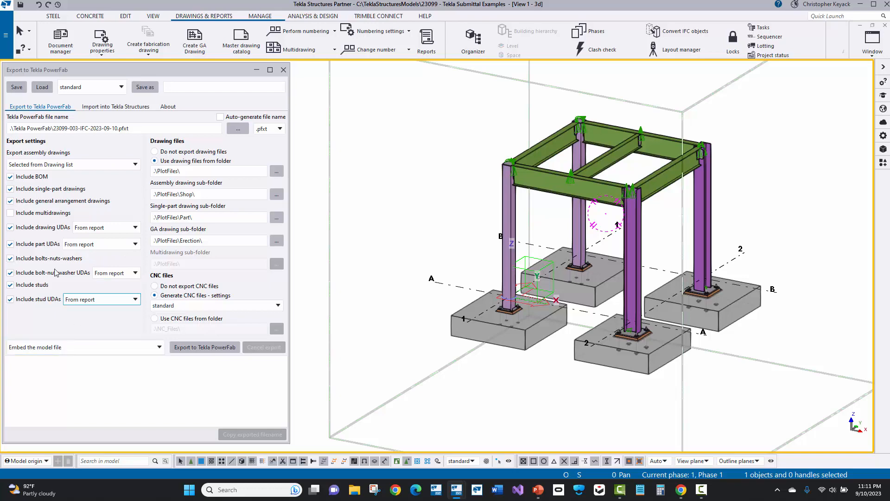
left_click(67, 40)
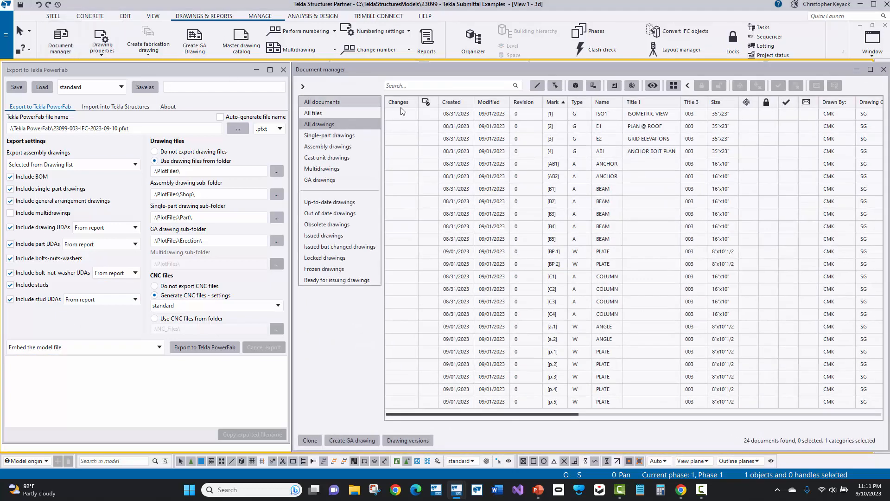
left_click(463, 115)
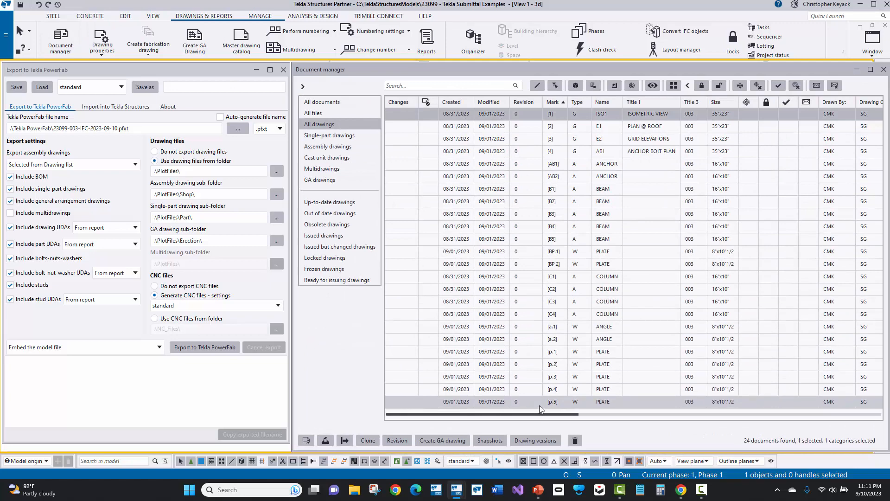
left_click(538, 405, "shift")
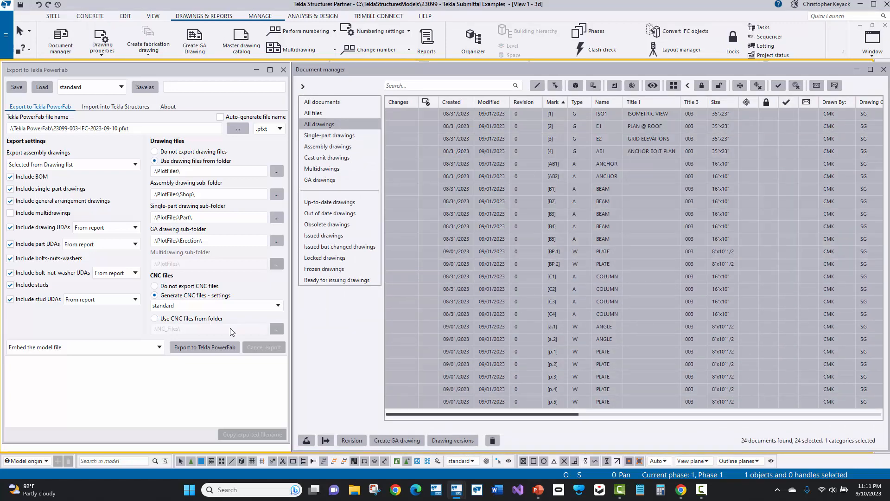
left_click(192, 348)
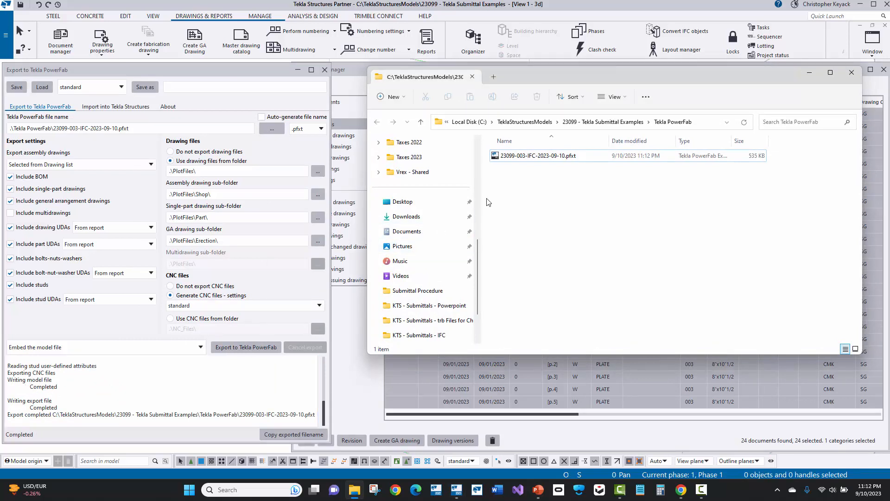
Rename the exported PowerFab file to 23099-003-IFC-2023-09-10.zip by changing its extension
left_click(556, 159)
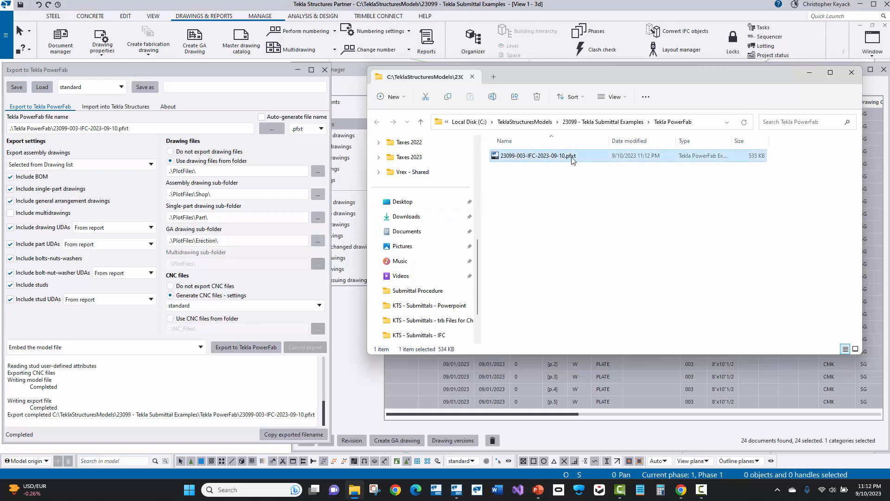
left_click(572, 157)
left_click_drag(566, 157, 590, 157)
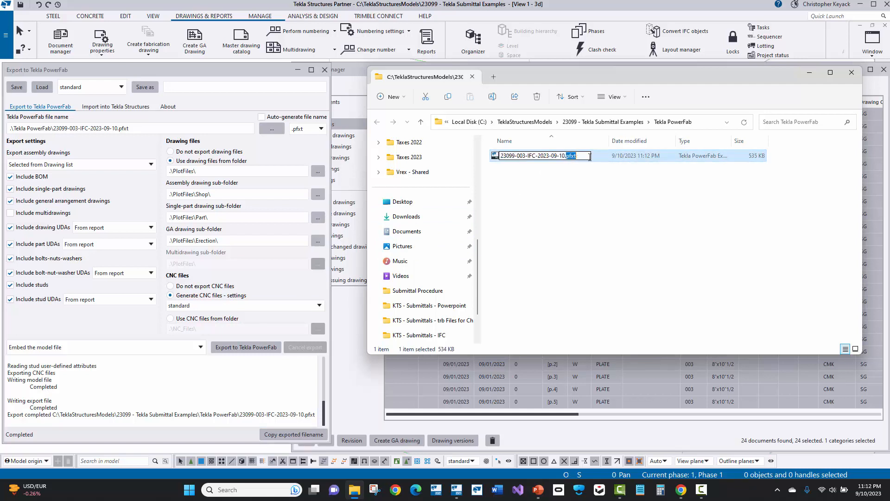
type("zip")
left_click(581, 204)
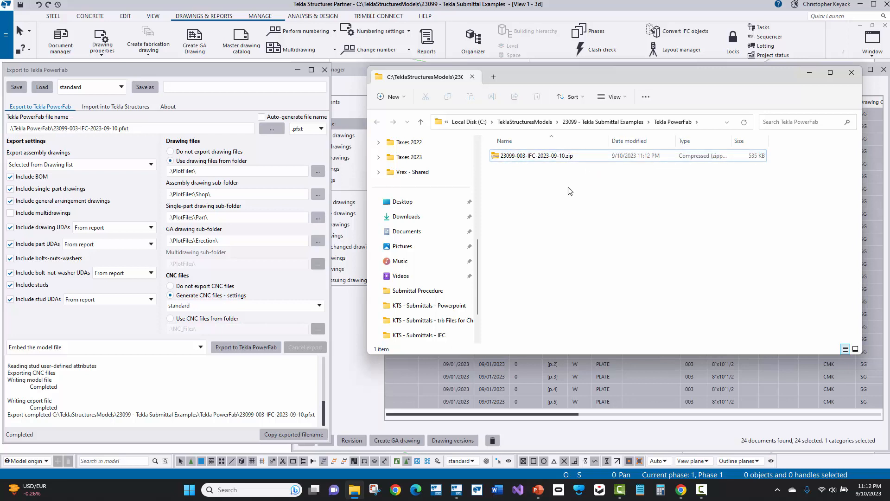
Open the zip archive and examine its XML file and the contents of the Drawings and CNC folders
double_click(559, 158)
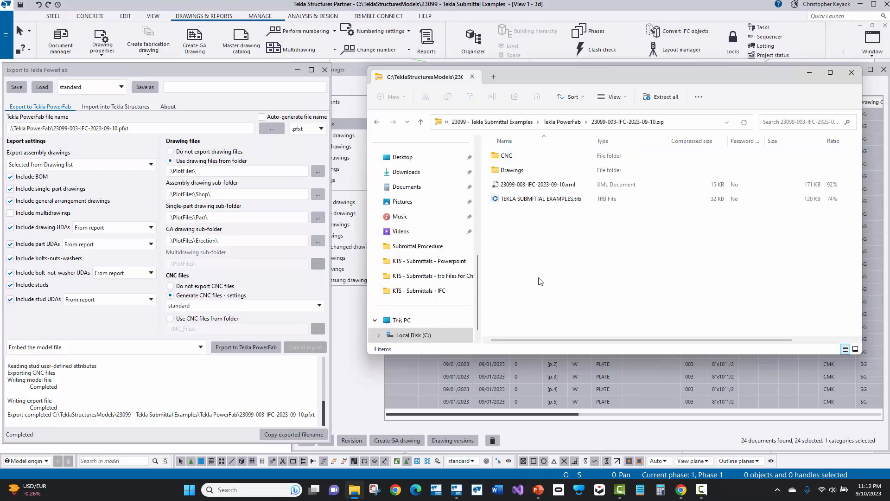
left_click(550, 187)
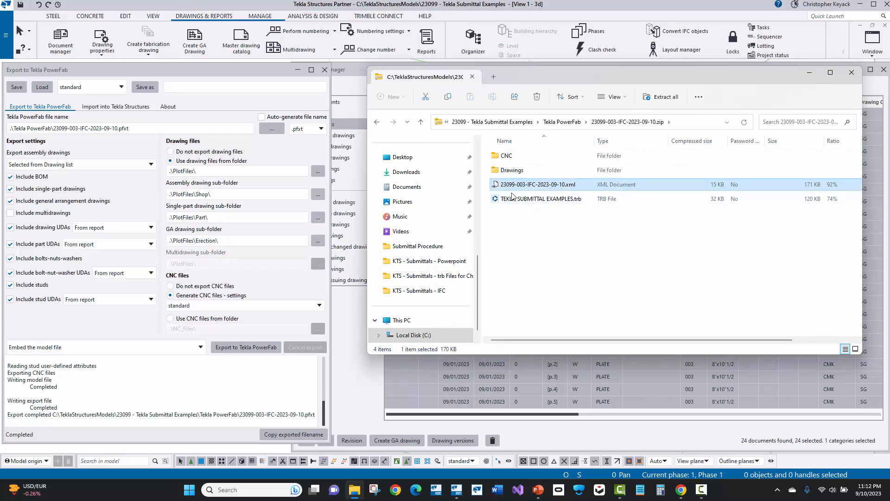
left_click(513, 171)
double_click(513, 172)
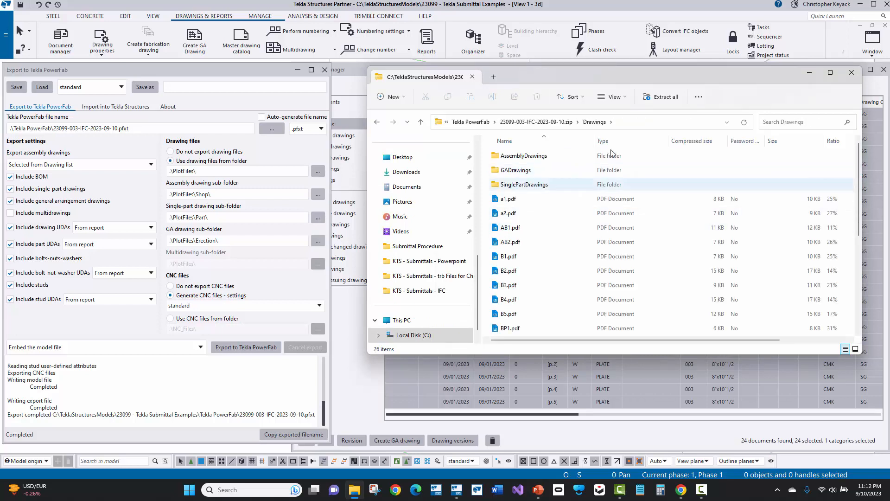
left_click(563, 124)
double_click(517, 157)
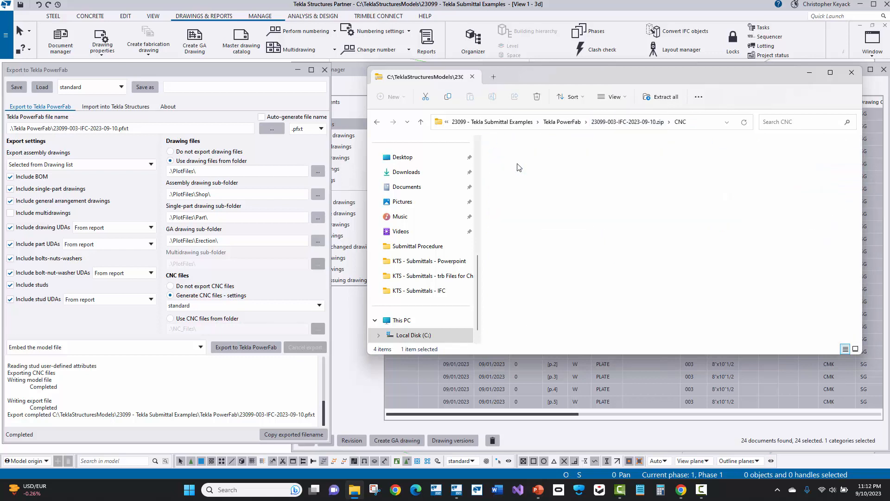
Locate TEKLA SUBMITTAL EXAMPLES.trb at the zip's root and compare its file name with the project name in the Tekla Structures project properties
left_click(610, 124)
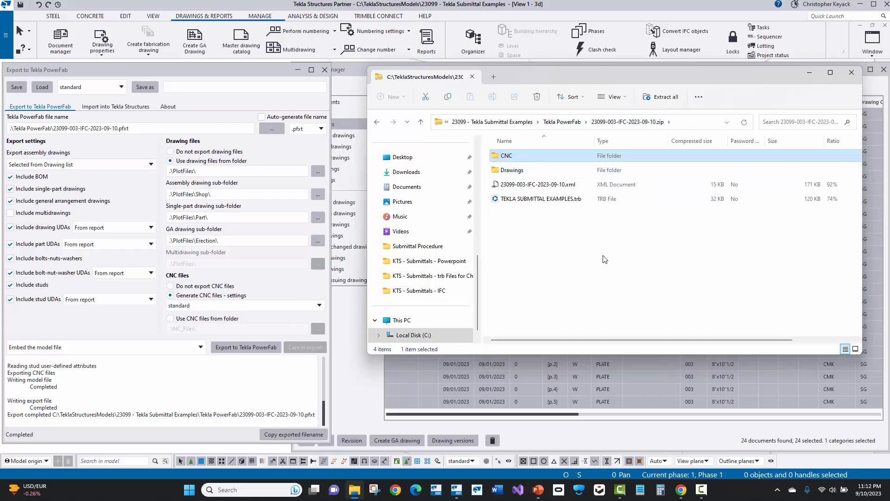
left_click(540, 199)
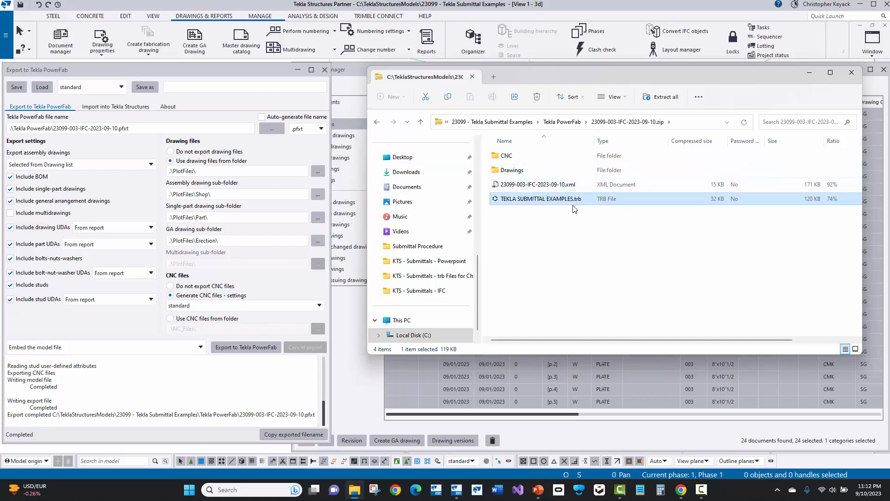
left_click(298, 71)
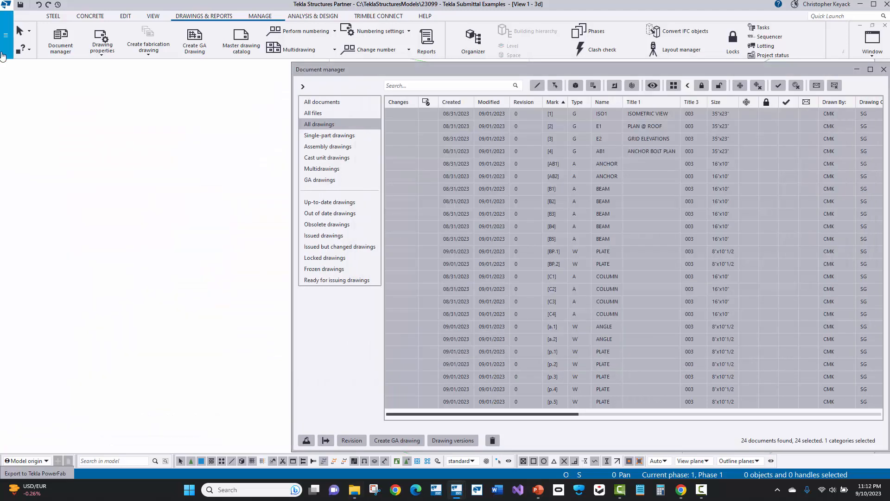
left_click(5, 36)
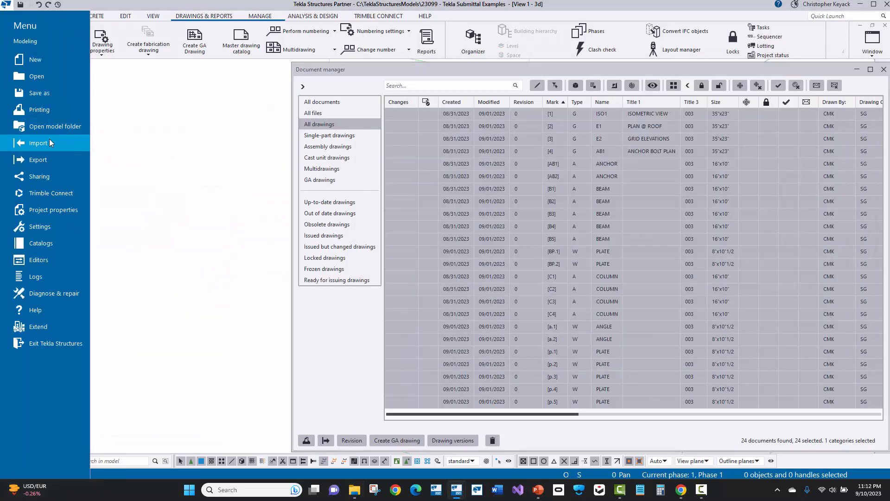
left_click(54, 213)
left_click(158, 75)
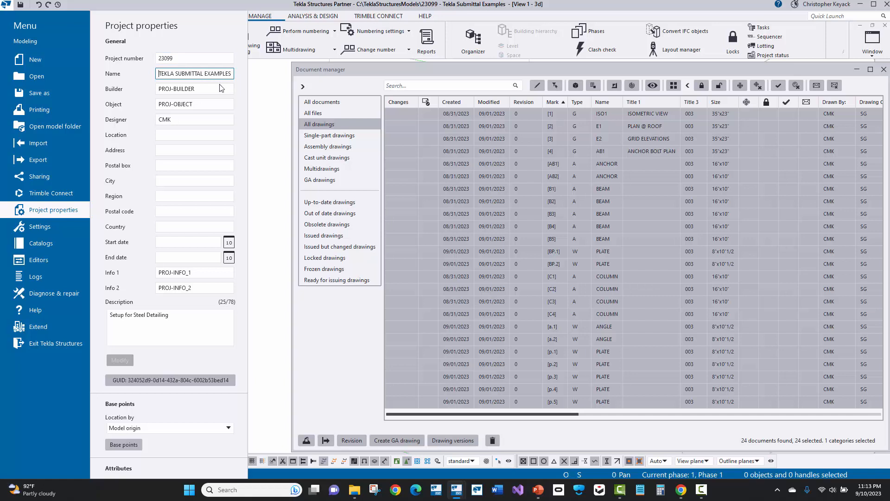
left_click(258, 90)
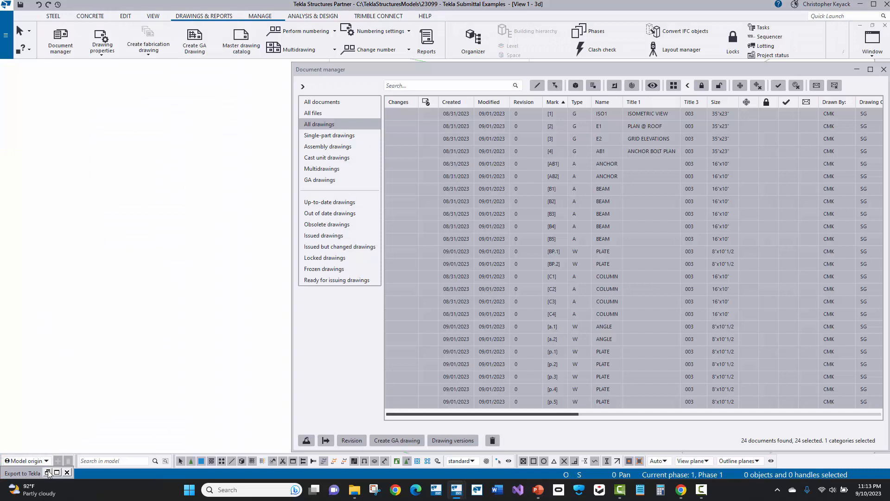
Set the PowerFab export to upload the model file to Trimble Connect and run the export
left_click(48, 470)
left_click(28, 405)
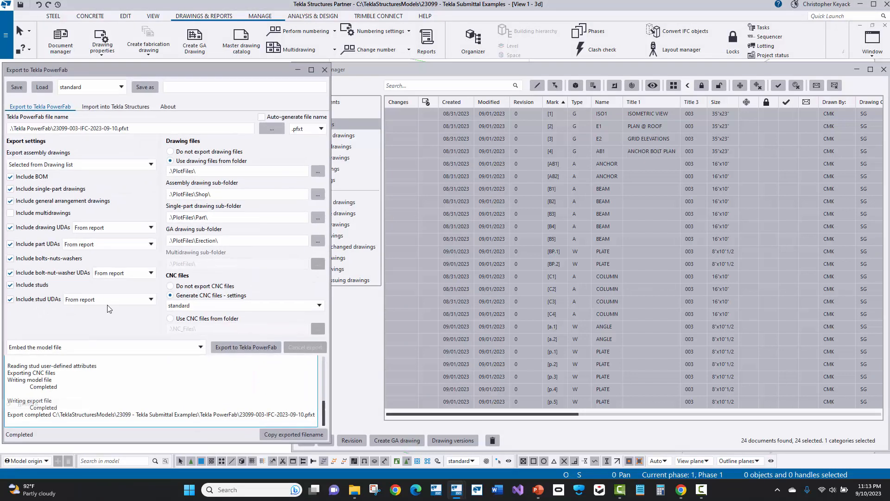
left_click(39, 348)
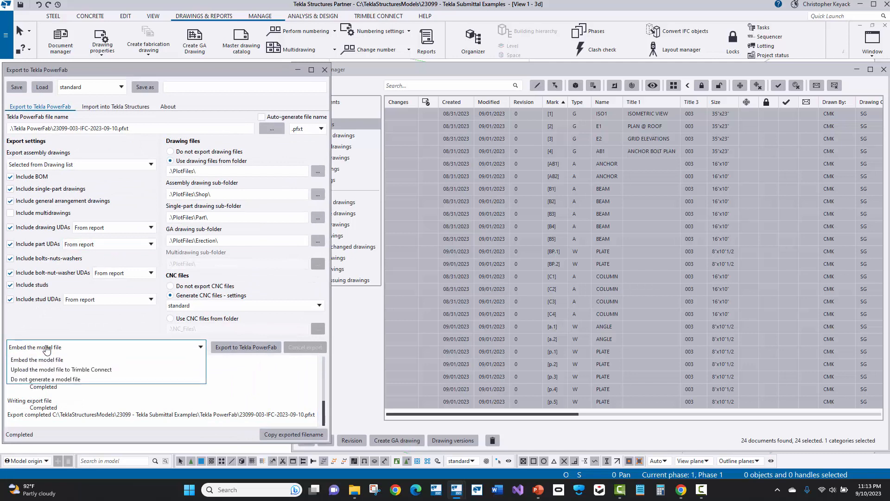
left_click(76, 370)
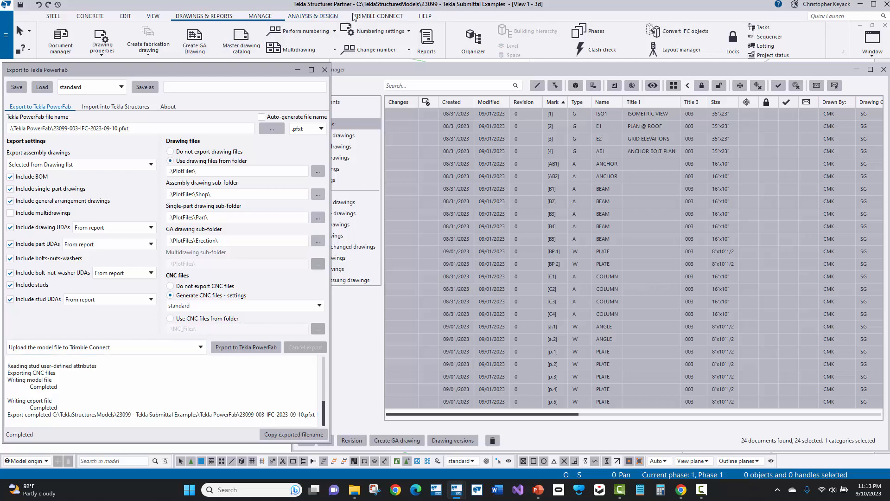
left_click(371, 18)
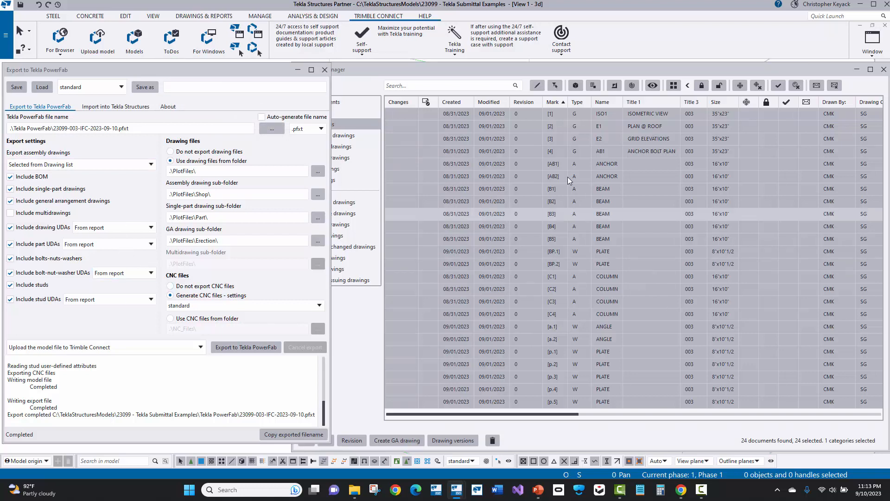
left_click(227, 348)
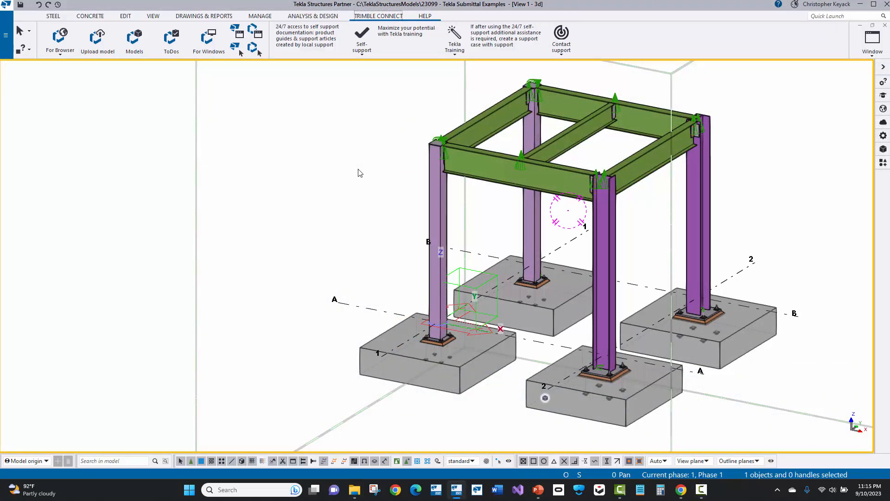
Inquire the front W18X35 beam on grid A and check its Date Sent to PowerFab attribute
left_click(462, 166)
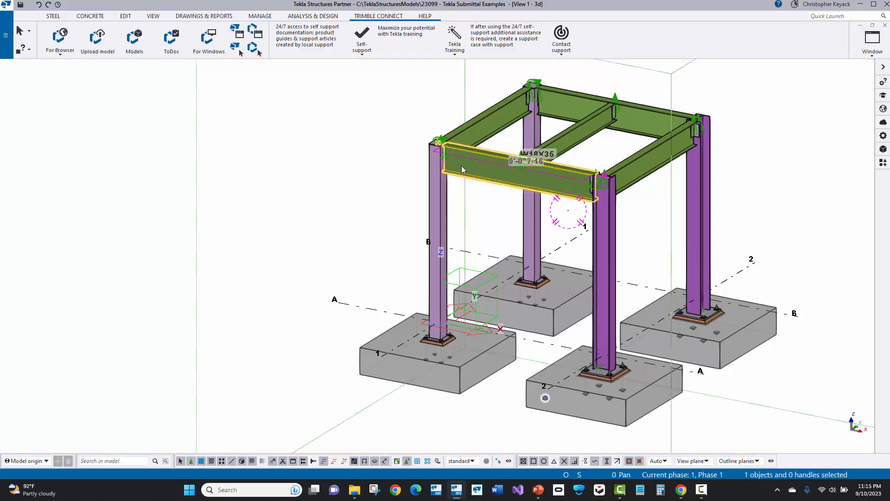
right_click(462, 168)
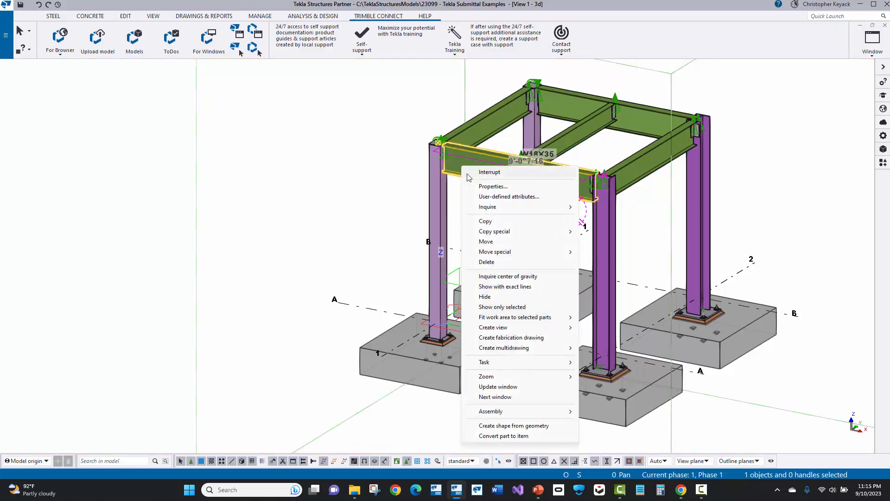
mouse_move(569, 207)
left_click(597, 207)
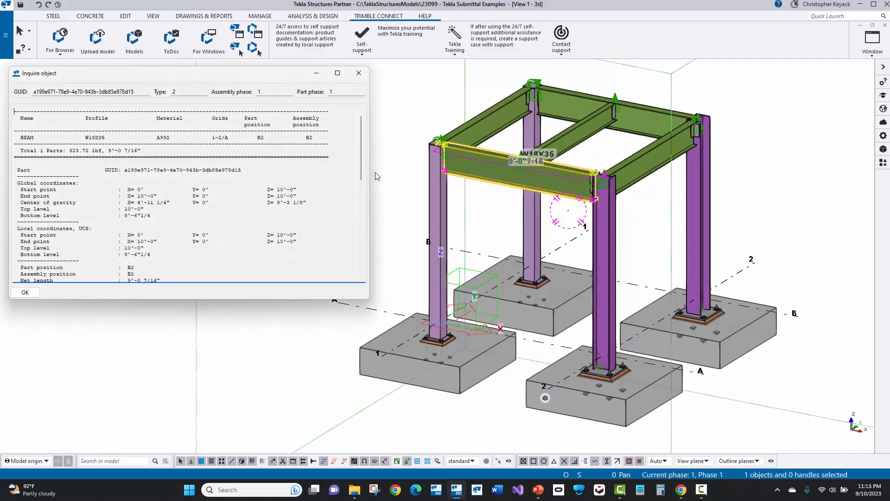
scroll(151, 210, "down", 5)
scroll(151, 209, "down", 4)
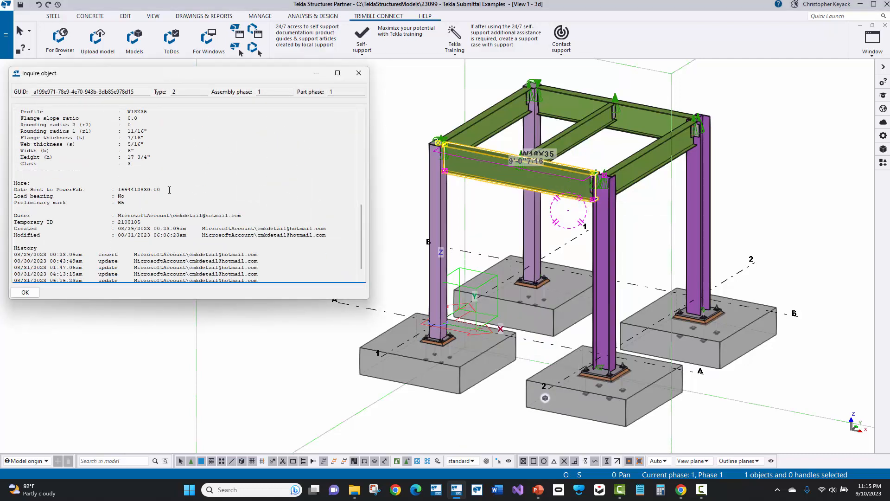
left_click_drag(161, 190, 13, 191)
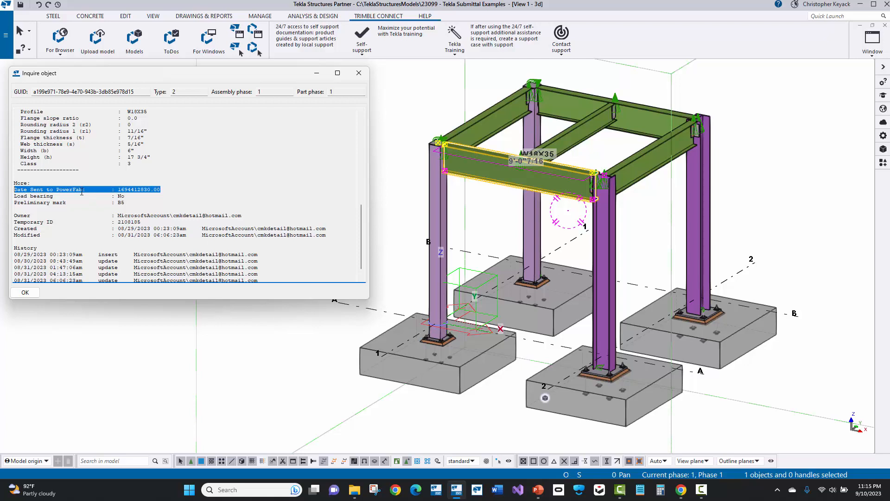
left_click(359, 74)
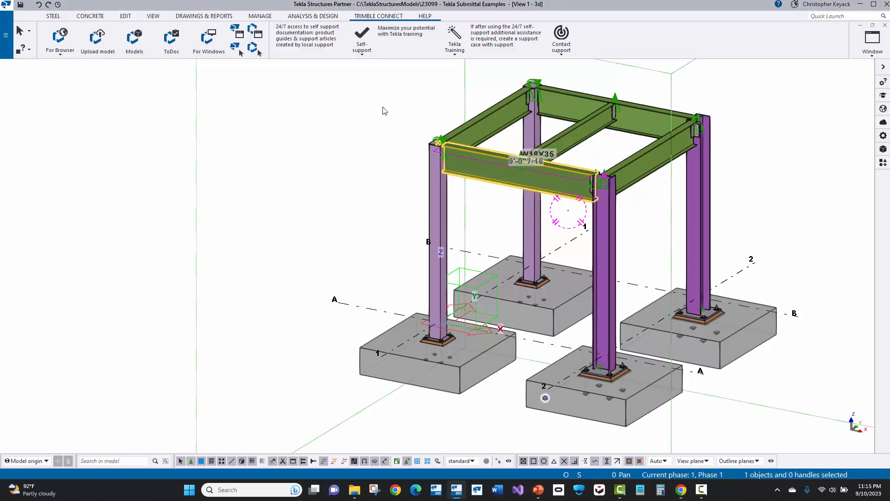
left_click(383, 111)
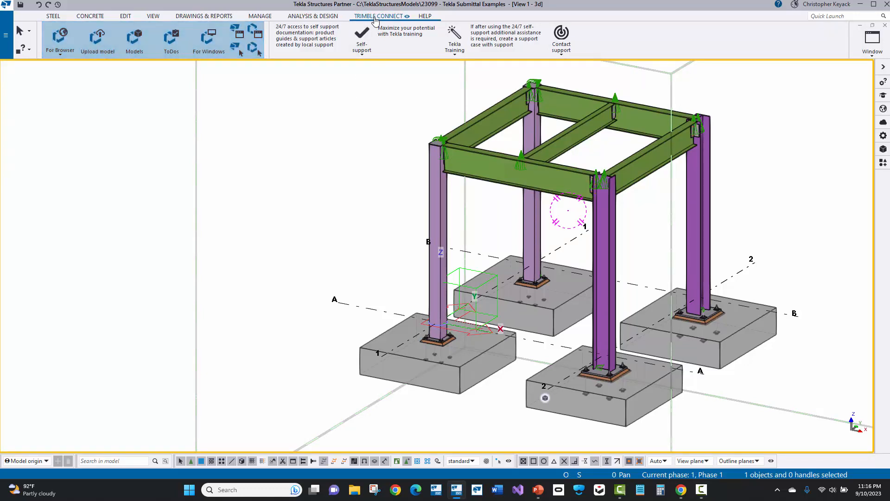
Open the linked project in Trimble Connect for Browser and check the version history of TEKLA SUBMITTAL EXAMPLES.trb in the Tekla PowerFab Exchange folder
left_click(57, 39)
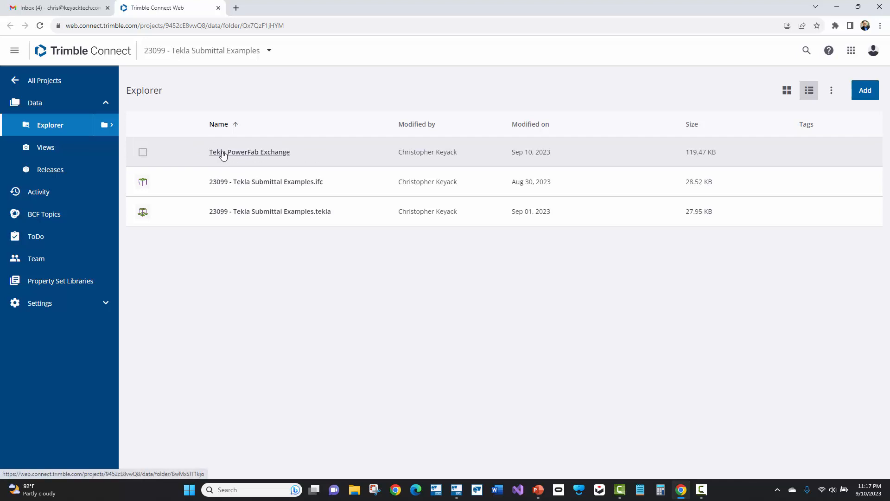
left_click(223, 153)
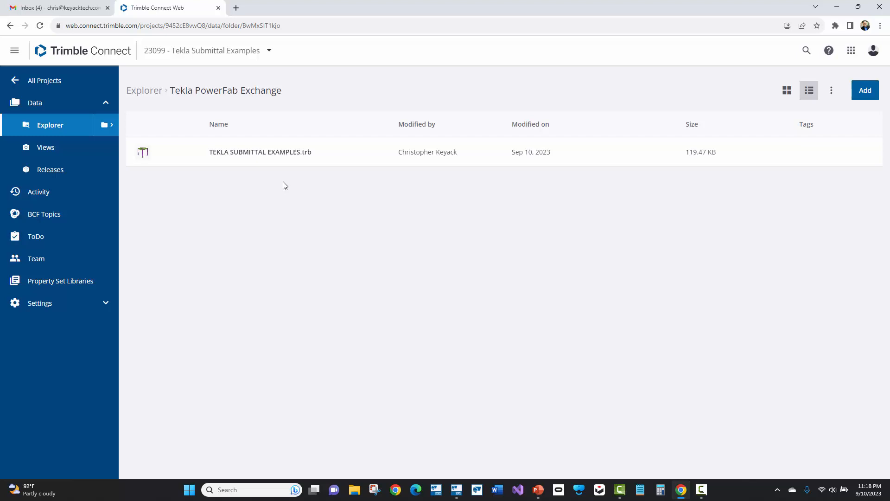
left_click(143, 152)
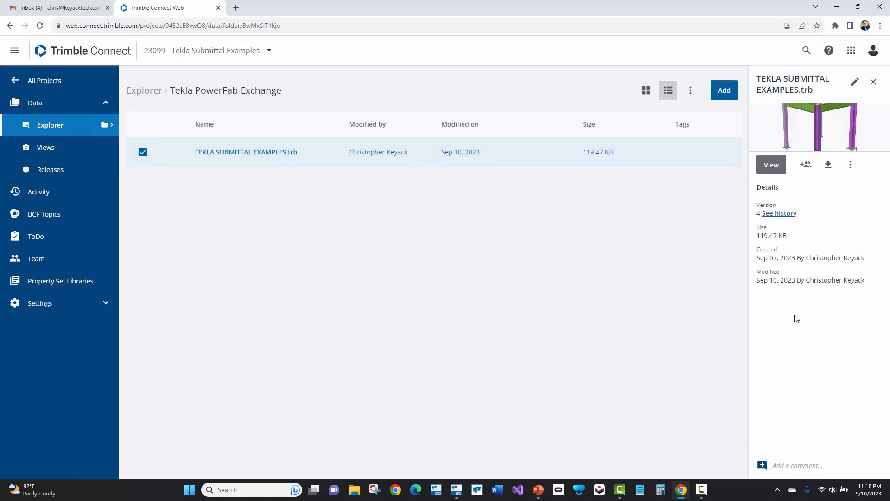
left_click(779, 214)
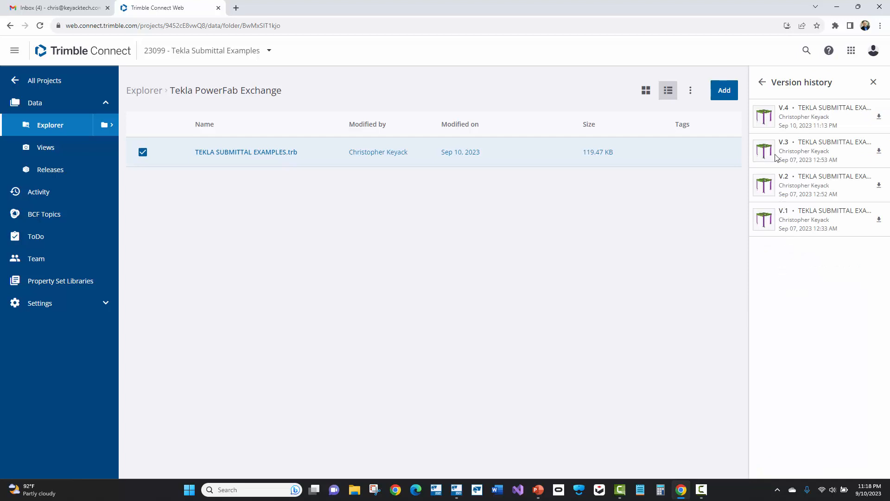
left_click(762, 82)
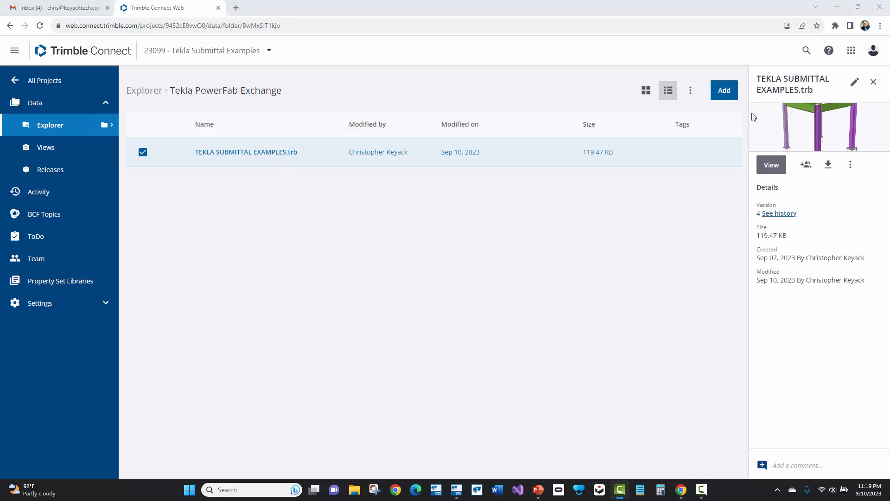
Open TEKLA SUBMITTAL EXAMPLES.trb in the 3D viewer and examine the frame, base plates and bolted beam-to-column connections
left_click(772, 166)
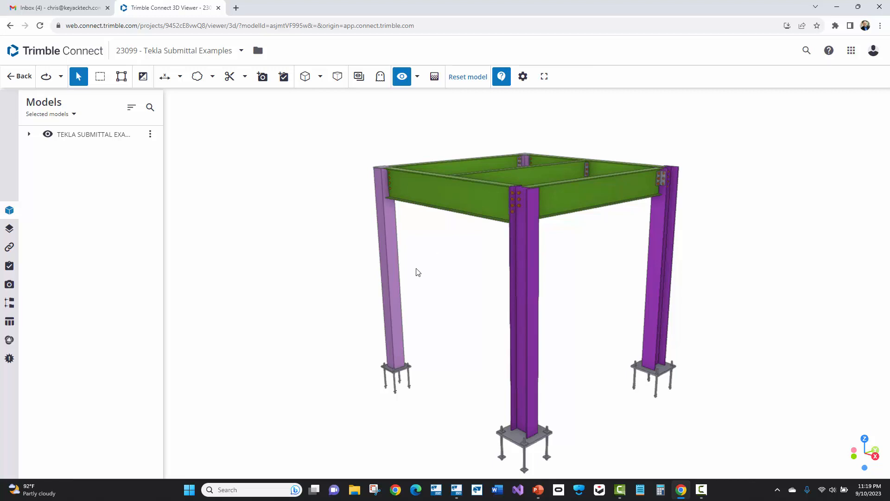
scroll(465, 340, "up", 5)
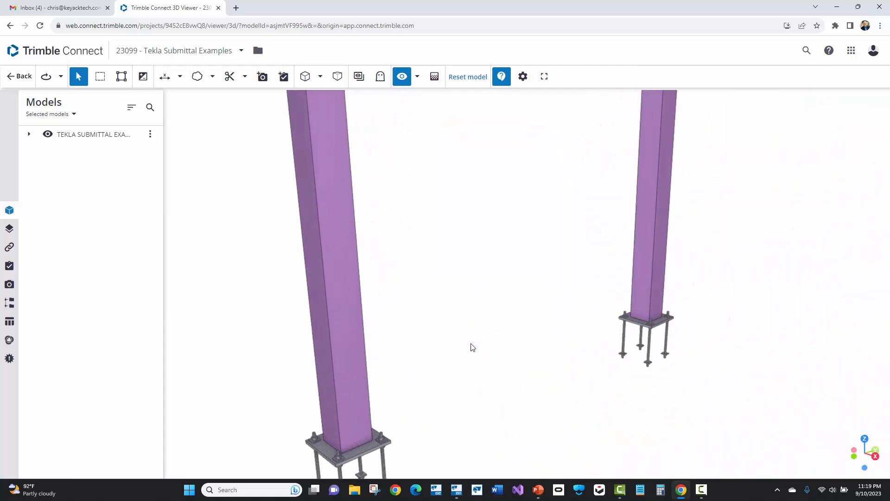
scroll(473, 347, "down", 8)
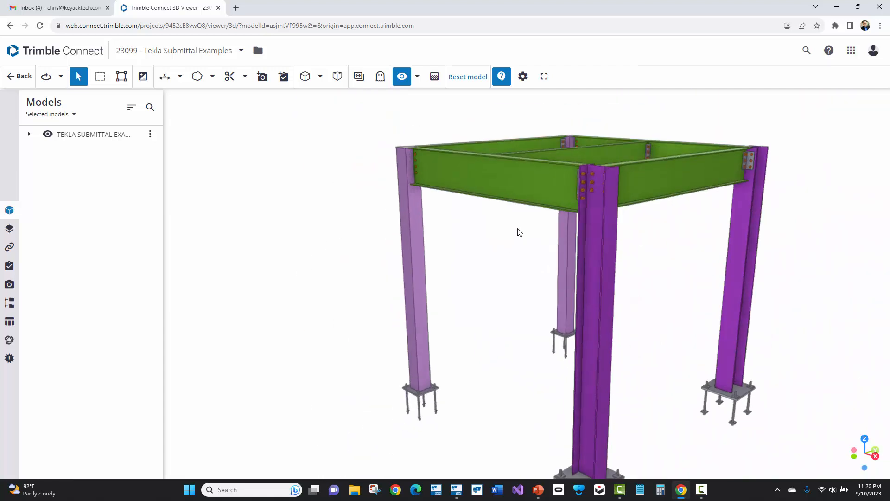
scroll(520, 232, "down", 3)
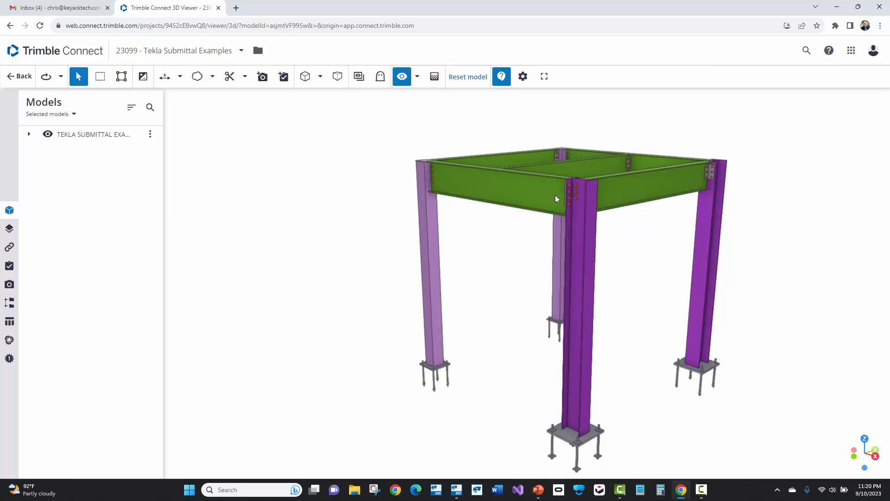
mouse_move(557, 195)
left_mouse_down()
mouse_move(612, 205)
mouse_move(572, 198)
left_mouse_up()
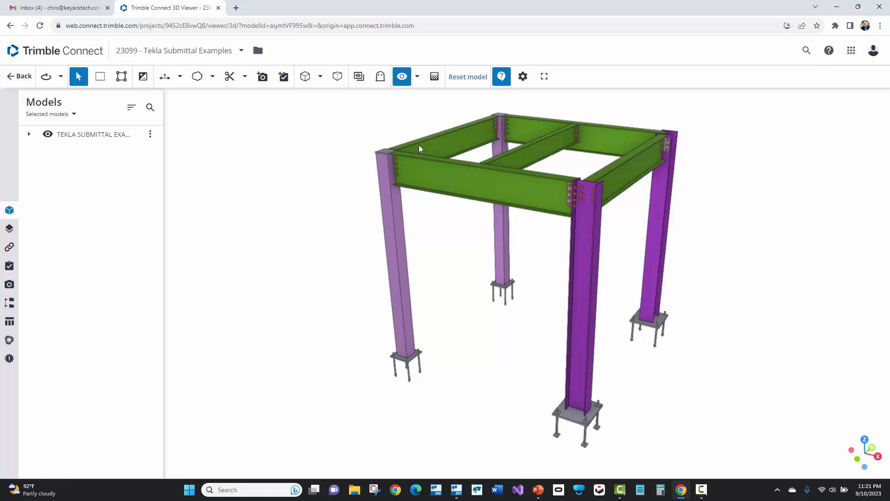
scroll(458, 117, "up", 5)
scroll(427, 175, "up", 10)
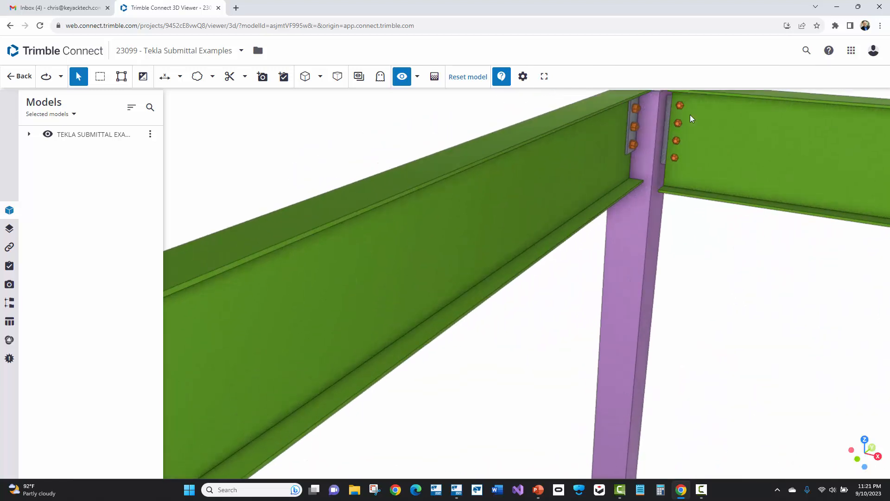
scroll(698, 110, "up", 5)
scroll(628, 148, "down", 5)
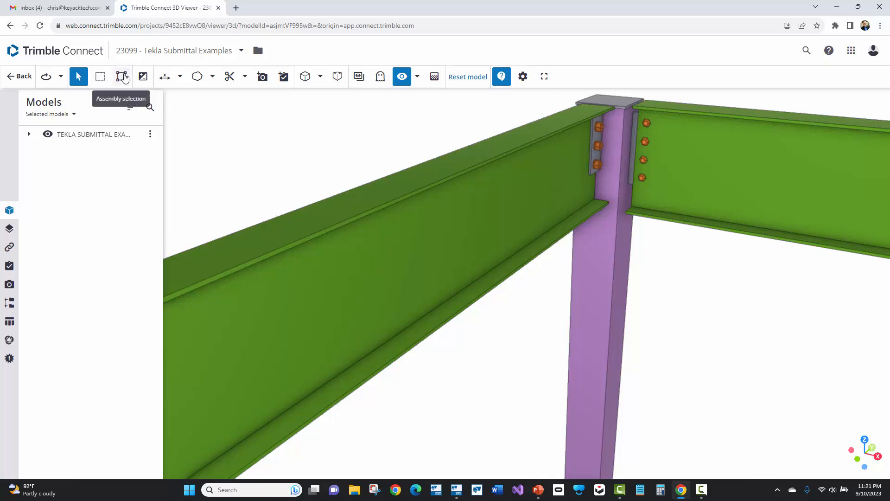
Turn on Assembly selection and select a rear column, followed by its connection plates, to examine how they are grouped
left_click(121, 76)
left_click(622, 260)
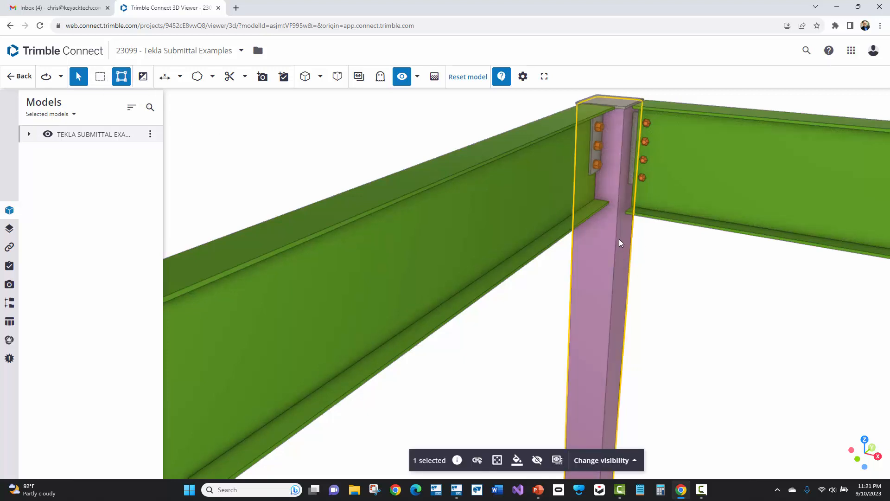
scroll(598, 132, "up", 3)
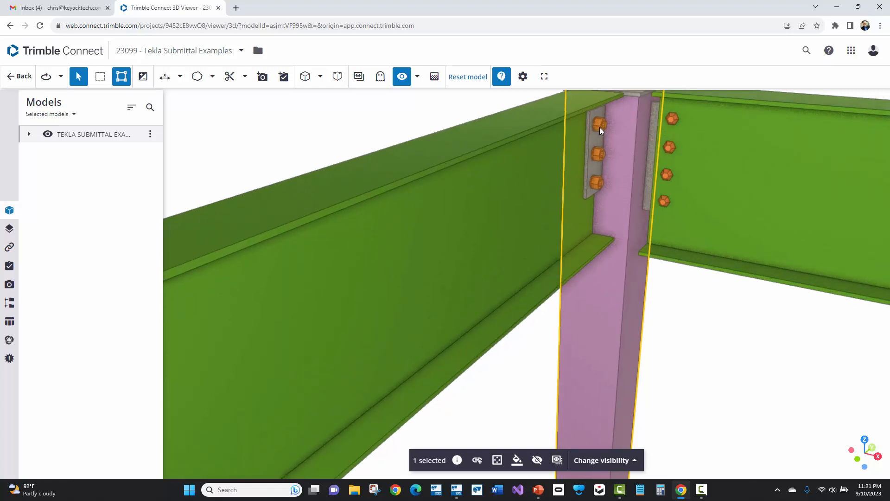
left_click(589, 135)
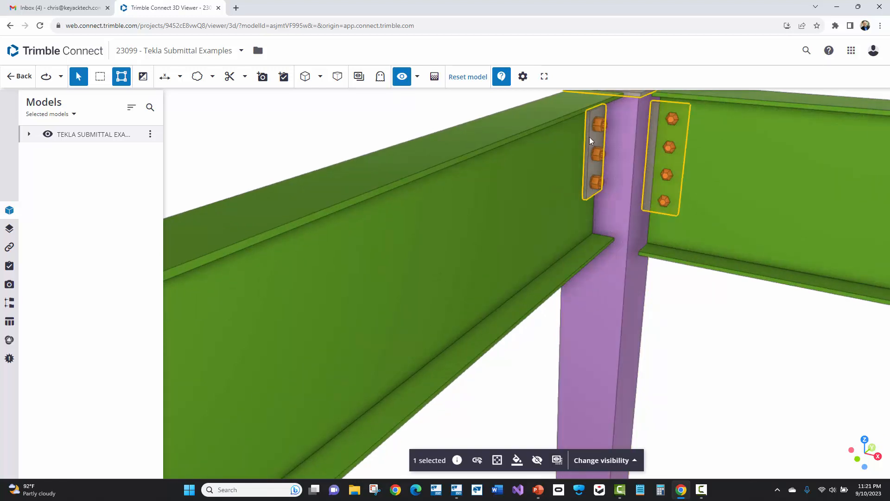
scroll(603, 132, "down", 5)
scroll(620, 133, "down", 4)
scroll(741, 205, "down", 1)
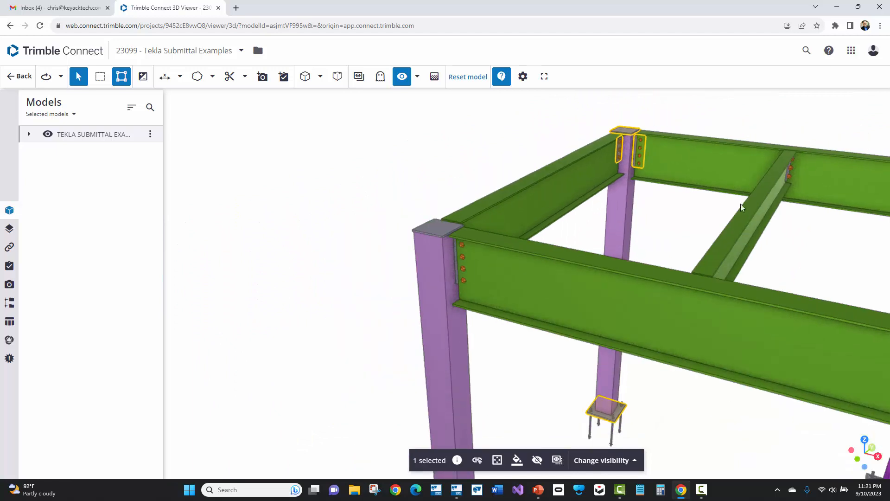
Select the rear beam and the middle infill beam in turn to examine their assembly grouping within the frame
scroll(828, 166, "up", 4)
left_click(810, 176)
scroll(691, 242, "down", 2)
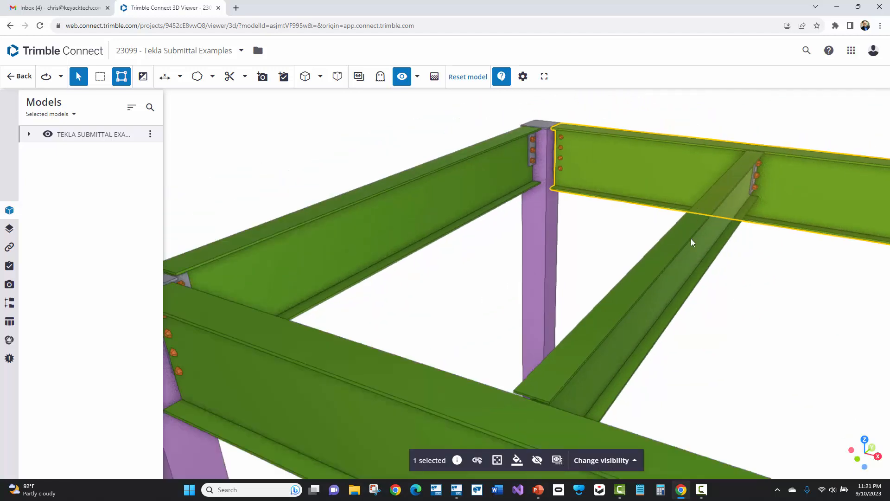
left_click(676, 251)
scroll(674, 250, "down", 2)
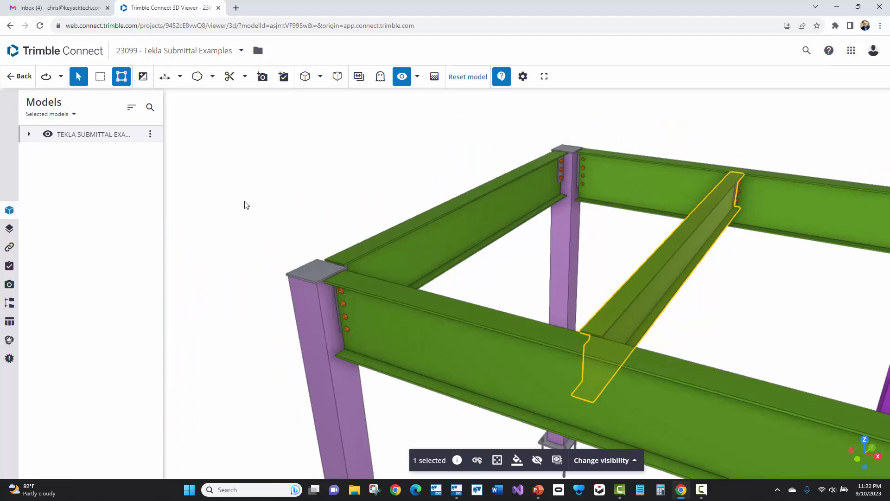
scroll(259, 203, "down", 3)
scroll(344, 249, "up", 3)
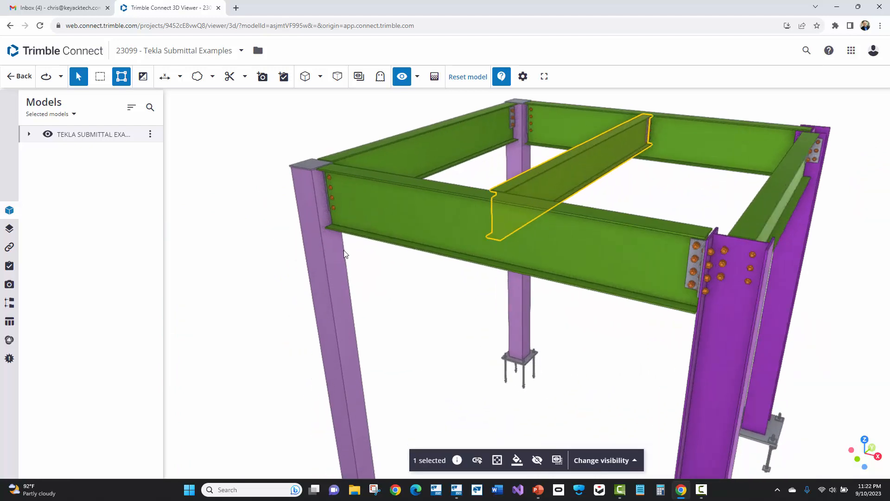
scroll(344, 250, "up", 1)
scroll(347, 254, "down", 4)
scroll(318, 301, "down", 1)
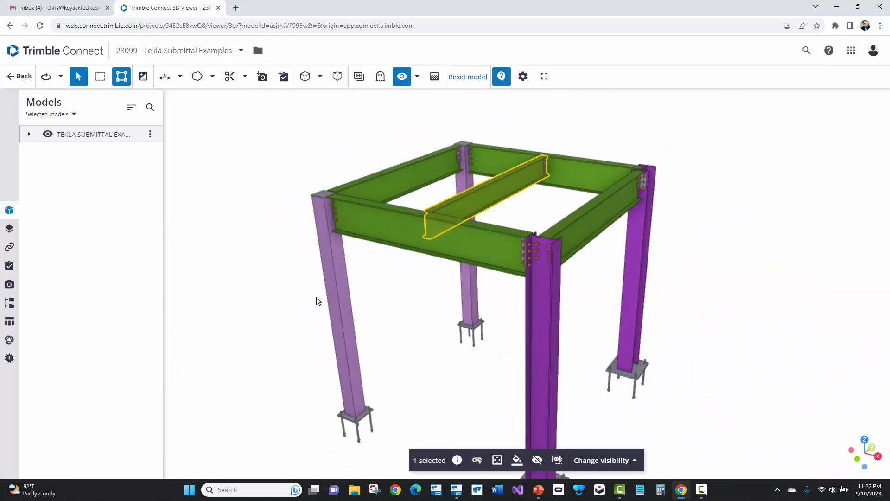